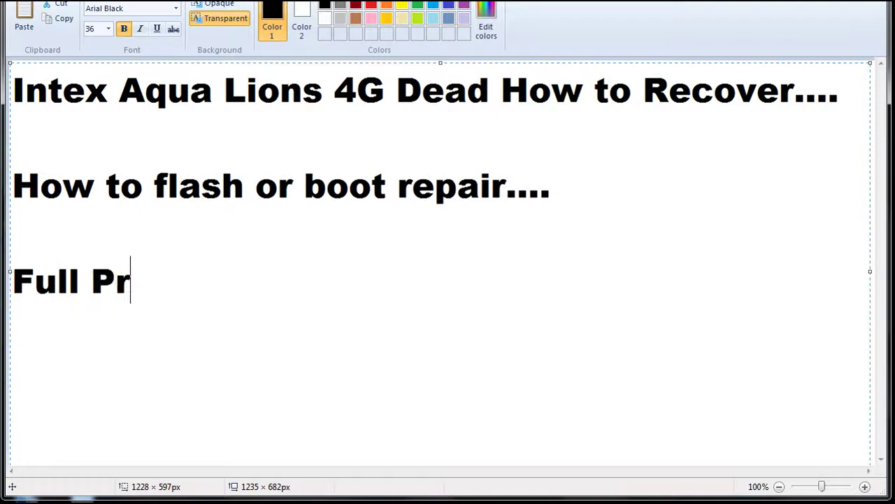
Complete the third text line as "Full Process In video..." and leave a blank line below it.
{"action": "type", "text": "In "}
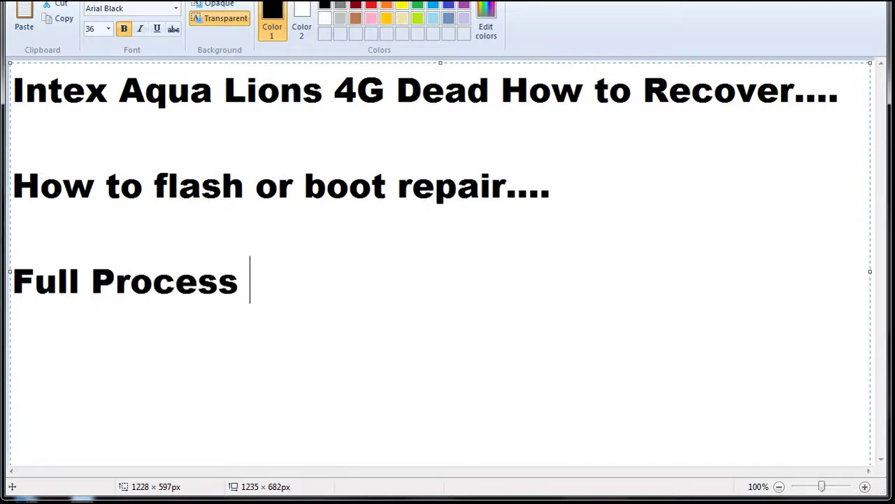
{"action": "type", "text": "v"}
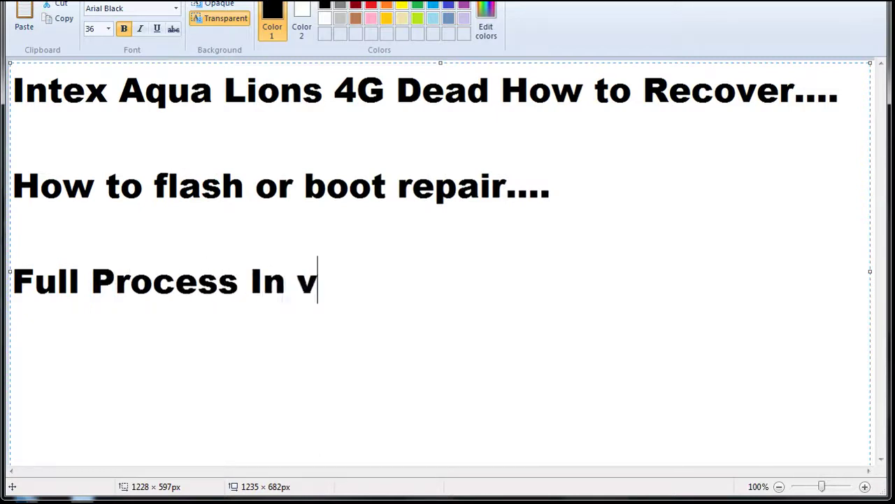
{"action": "type", "text": "ideo..."}
{"action": "key", "text": "Return"}
{"action": "key", "text": "Return"}
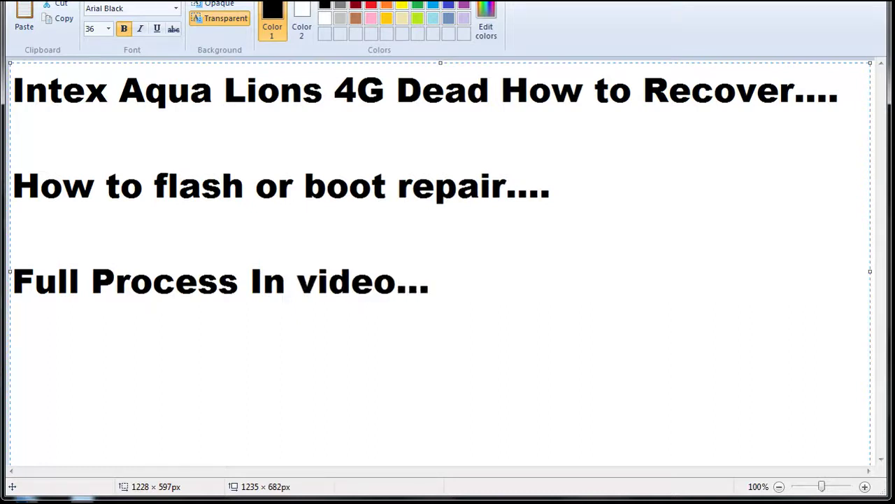
Add the line "If you have not subscribe my channel yet..." followed by a blank line.
{"action": "type", "text": "If "}
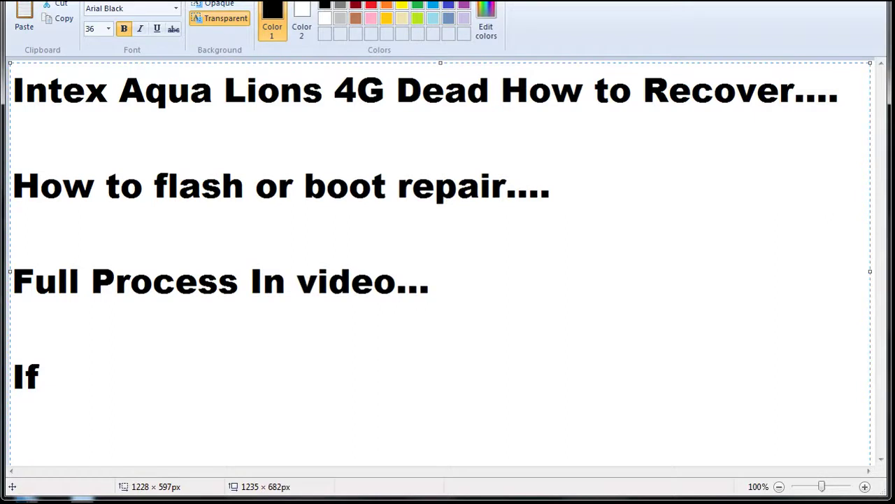
{"action": "type", "text": "you hav"}
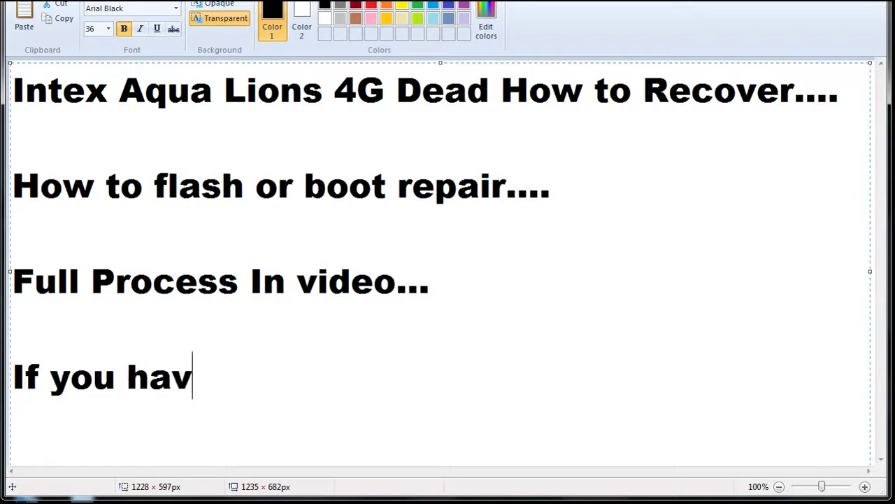
{"action": "type", "text": "e not "}
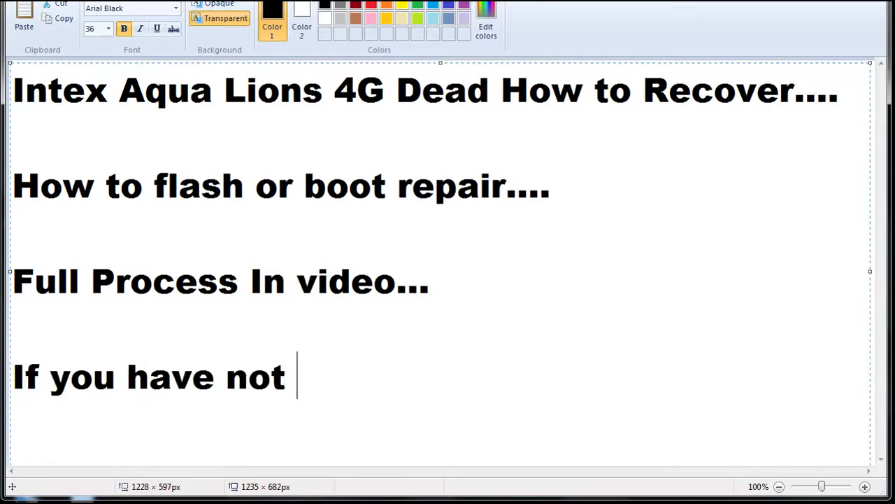
{"action": "type", "text": "subscr"}
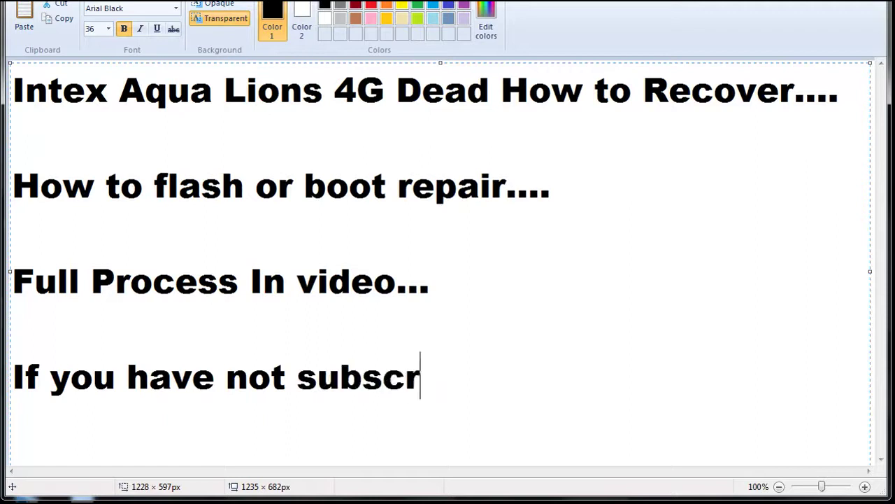
{"action": "type", "text": "ibe m"}
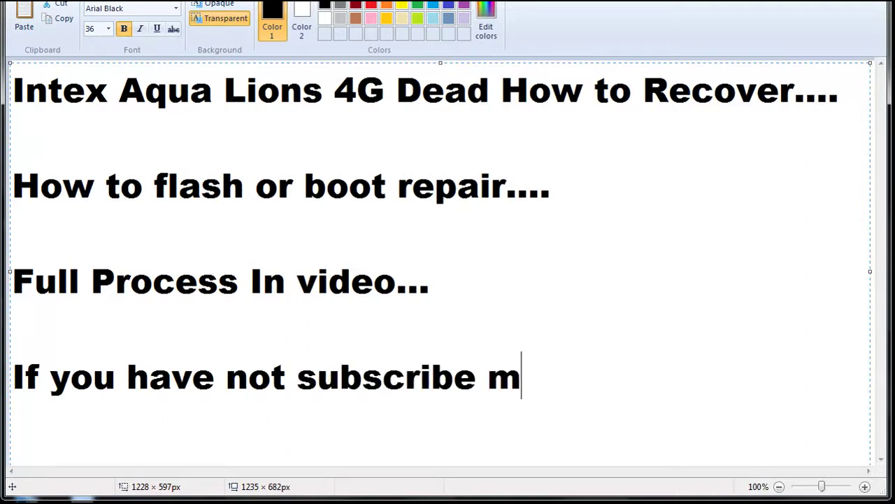
{"action": "type", "text": "y cha"}
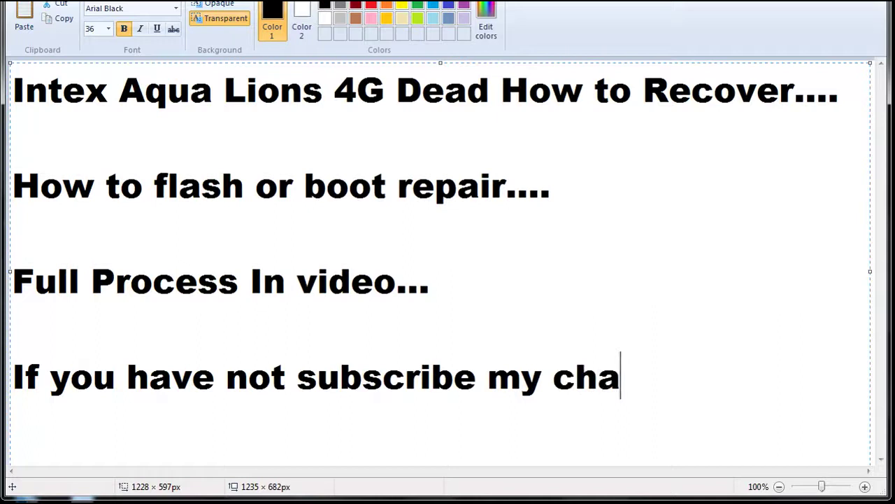
{"action": "type", "text": "nnel yet..."}
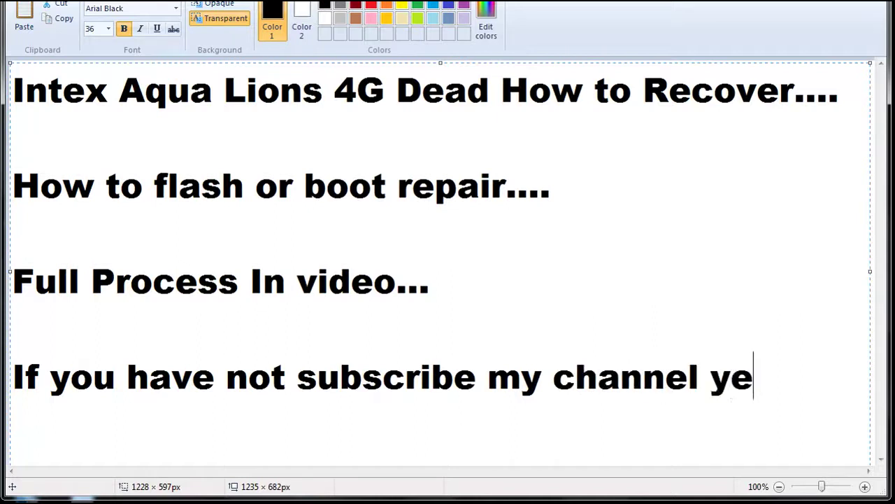
{"action": "key", "text": "Return"}
{"action": "key", "text": "Return"}
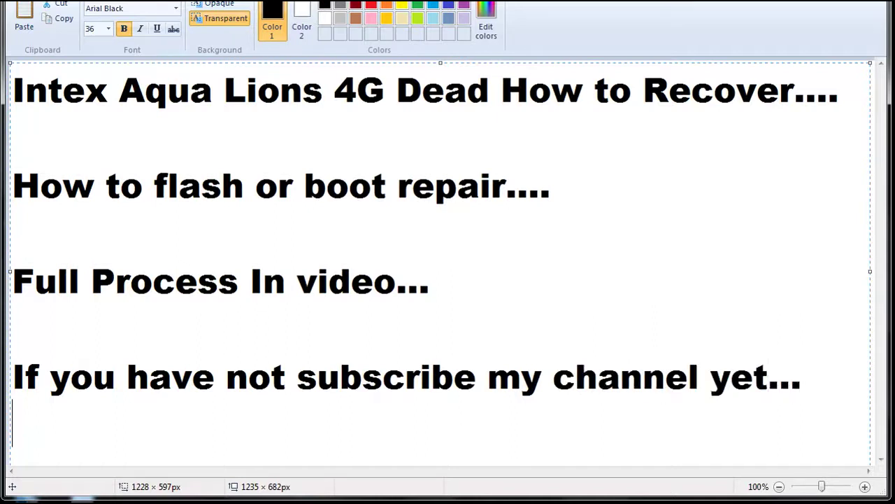
Add the line "Than Subscribe my channel..." below the line about not having subscribed yet.
{"action": "type", "text": "Pleas"}
{"action": "key", "text": "Return"}
{"action": "key", "text": "Return"}
{"action": "left_click", "coordinate": [126, 343]}
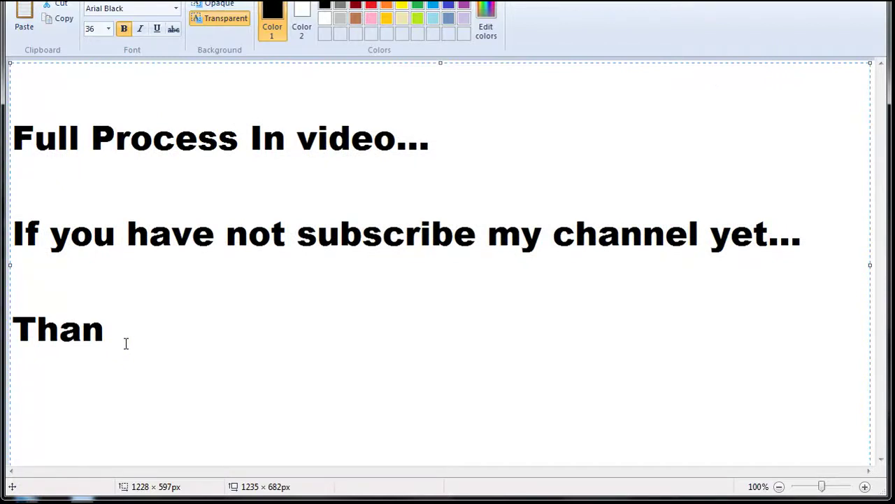
{"action": "type", "text": "Subscr"}
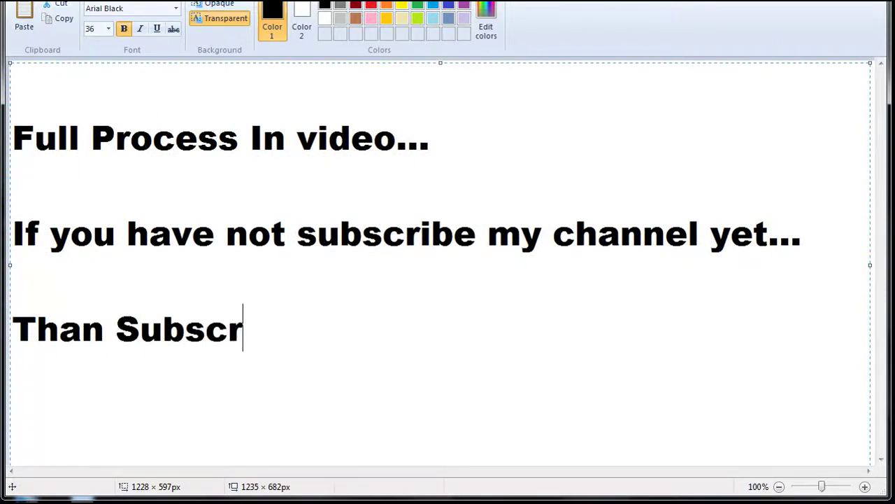
{"action": "type", "text": "ibe "}
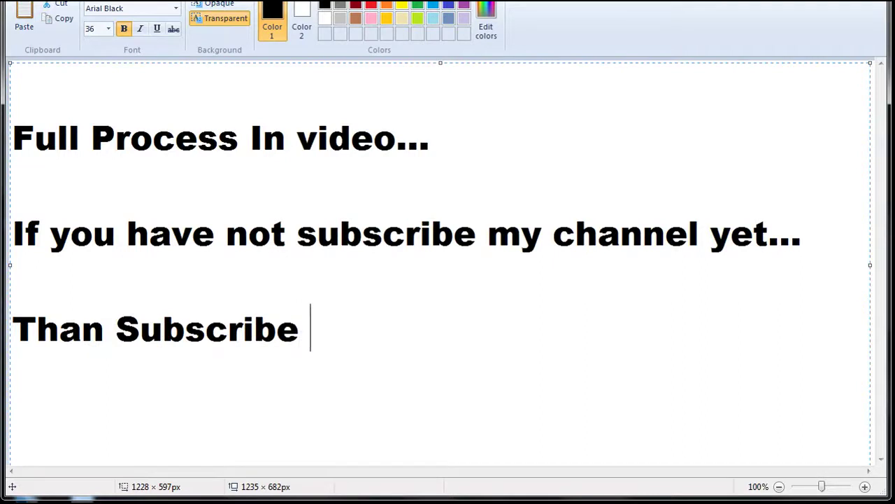
{"action": "type", "text": "my channe"}
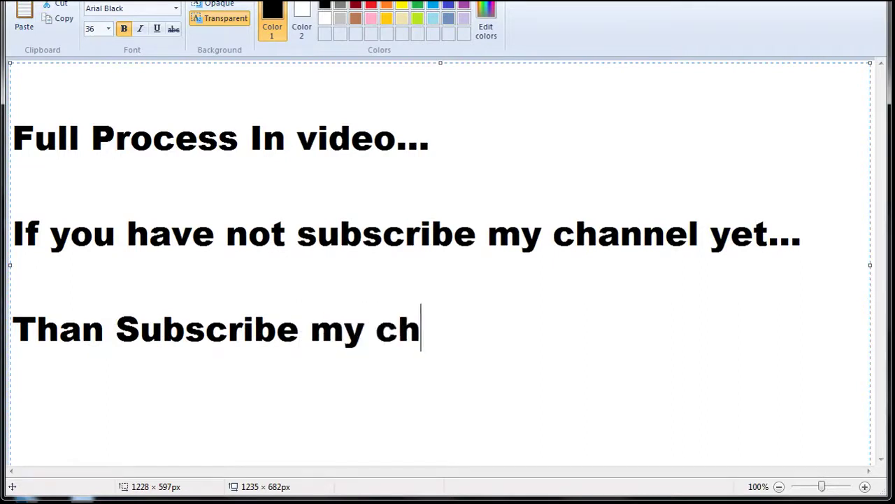
{"action": "type", "text": "l..."}
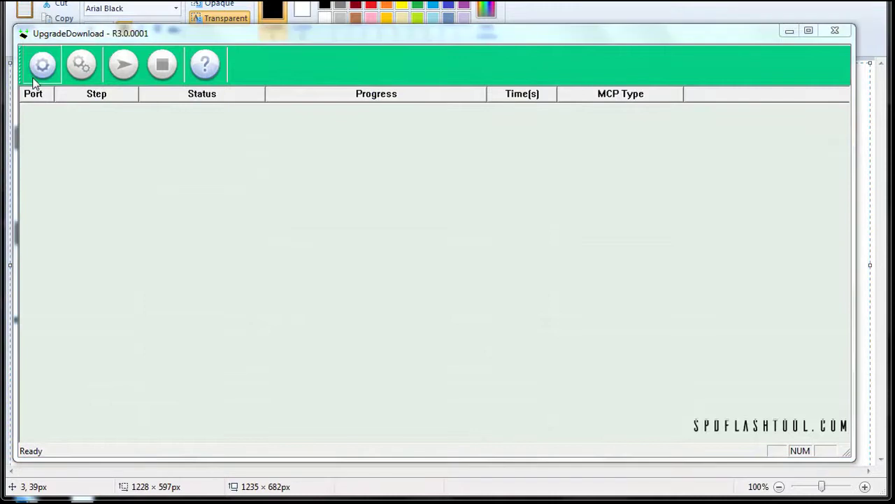
In UpgradeDownload, load SP983X_6.0-20170221-1845.pac from the Intex_Aqua_Lion_4G folder on drive H: and start the download.
{"action": "left_click", "coordinate": [41, 66]}
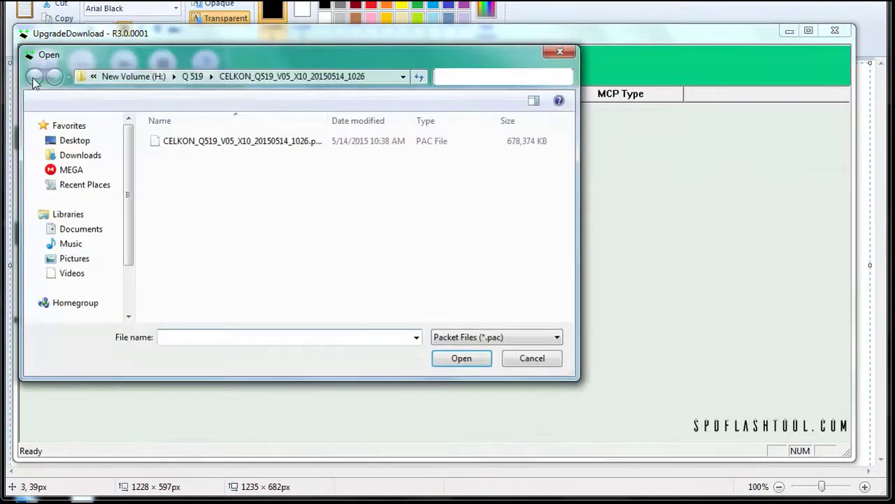
{"action": "left_click", "coordinate": [106, 297]}
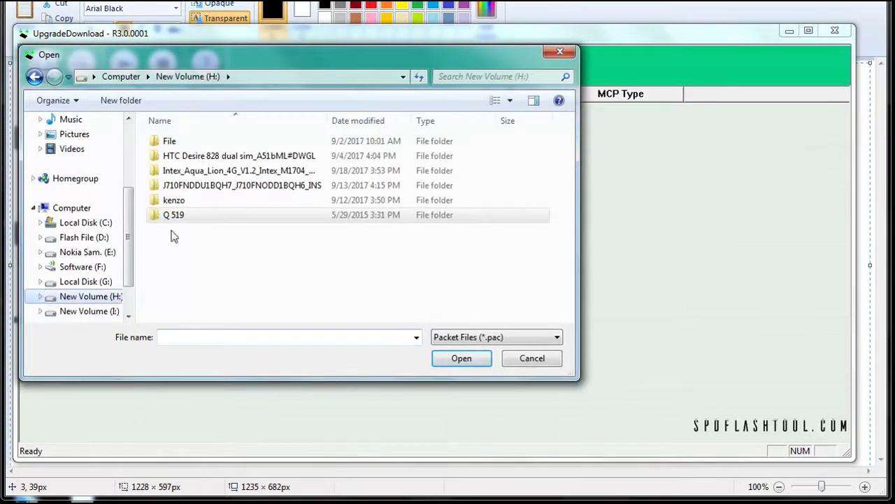
{"action": "double_click", "coordinate": [186, 172]}
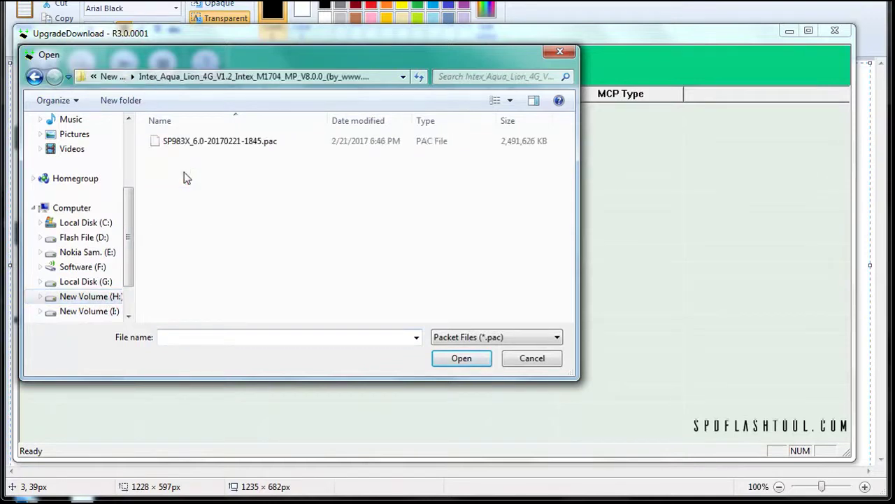
{"action": "double_click", "coordinate": [196, 143]}
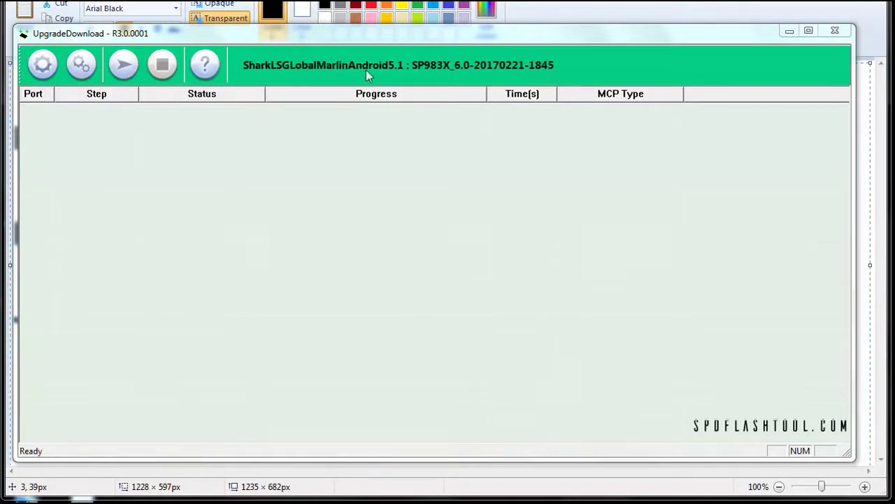
{"action": "left_click", "coordinate": [126, 68]}
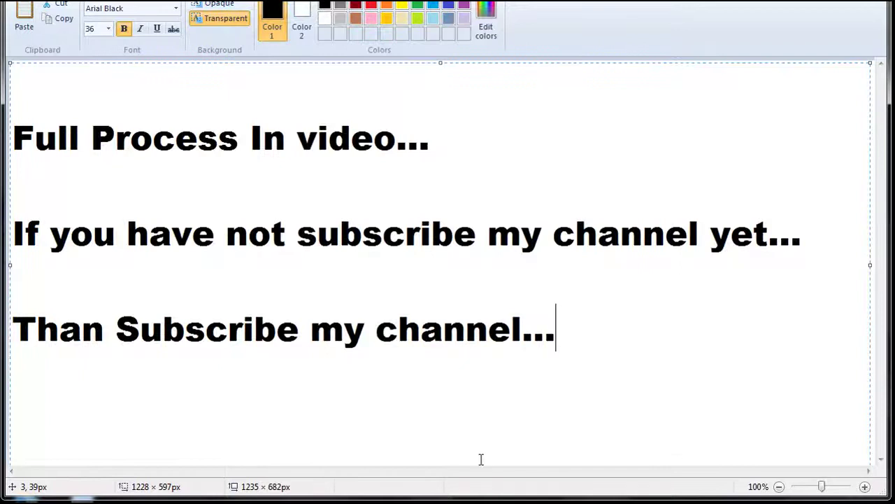
Switch back to Paint and add the line "Flashing start" below the subscribe request, separated by a blank line.
{"action": "key", "text": "Return"}
{"action": "type", "text": "Flashi"}
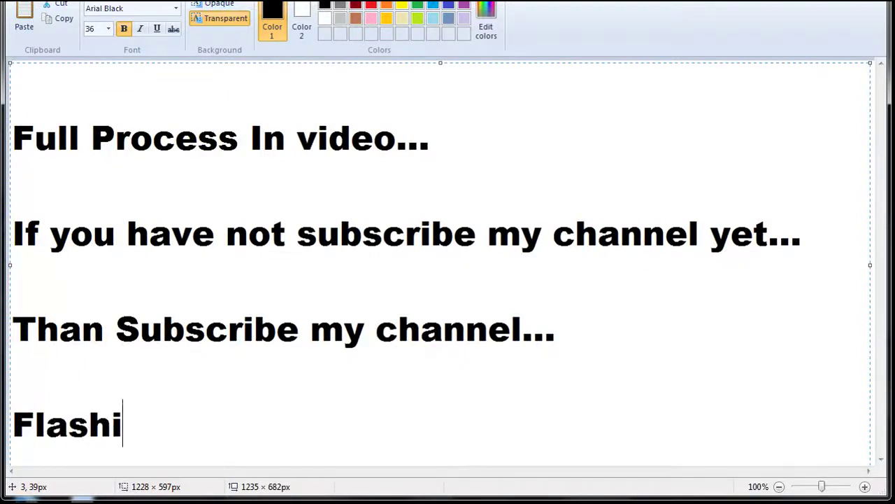
{"action": "type", "text": "ng ste"}
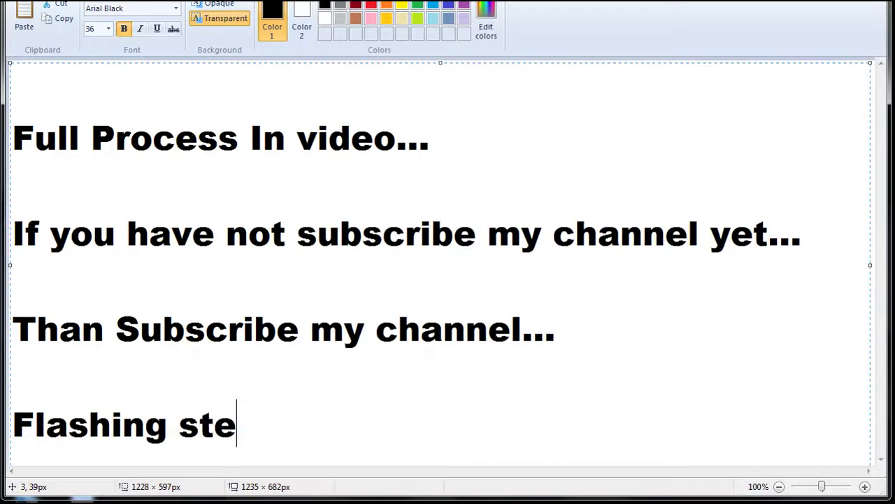
{"action": "key", "text": "BackSpace"}
{"action": "type", "text": "art"}
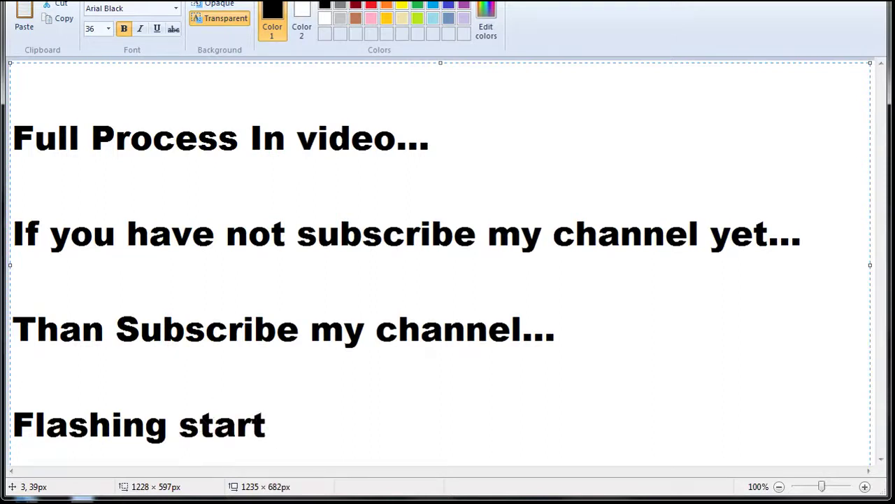
{"action": "key", "text": "Return"}
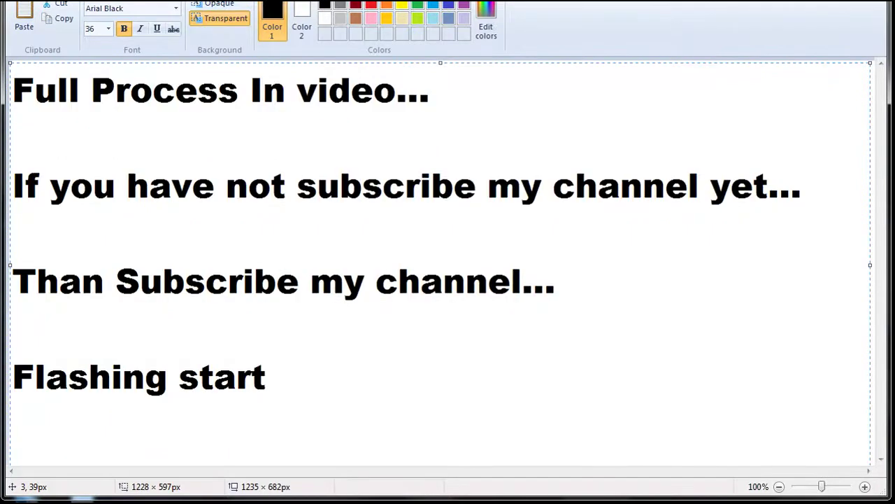
Write "press vol down and connect usb cable.." directly below the "Flashing start" line.
{"action": "type", "text": "press vol down "}
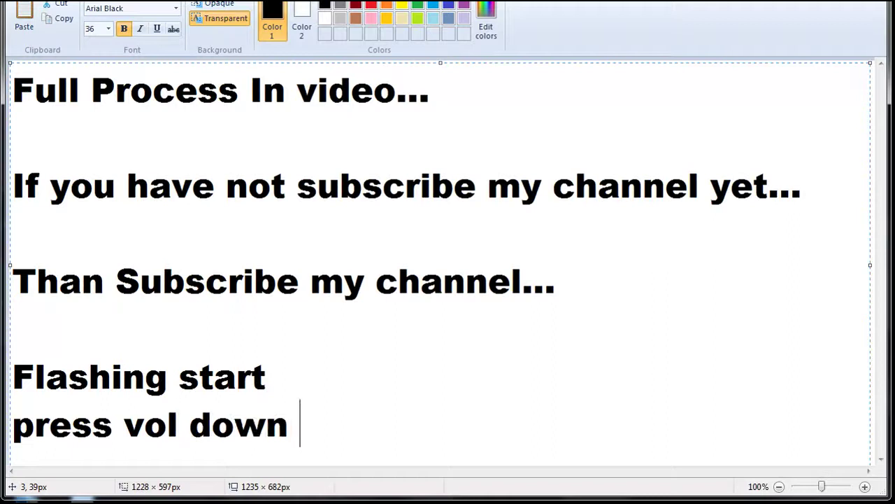
{"action": "type", "text": "and "}
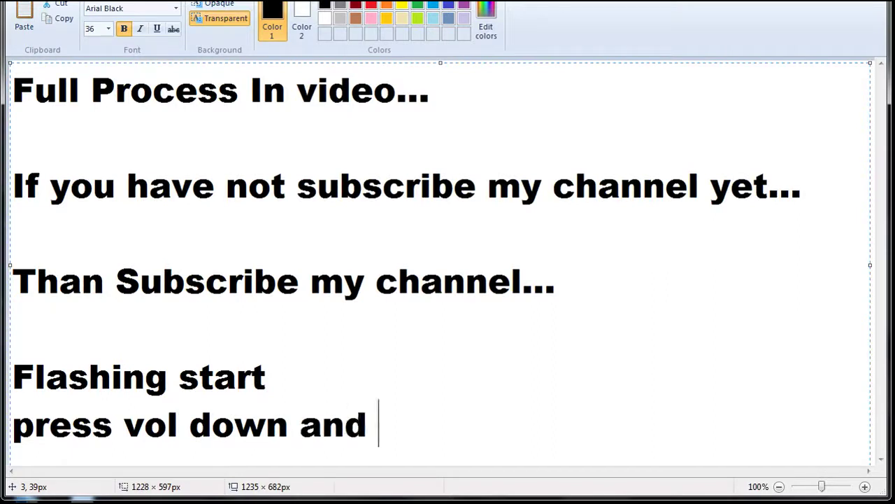
{"action": "type", "text": "connect "}
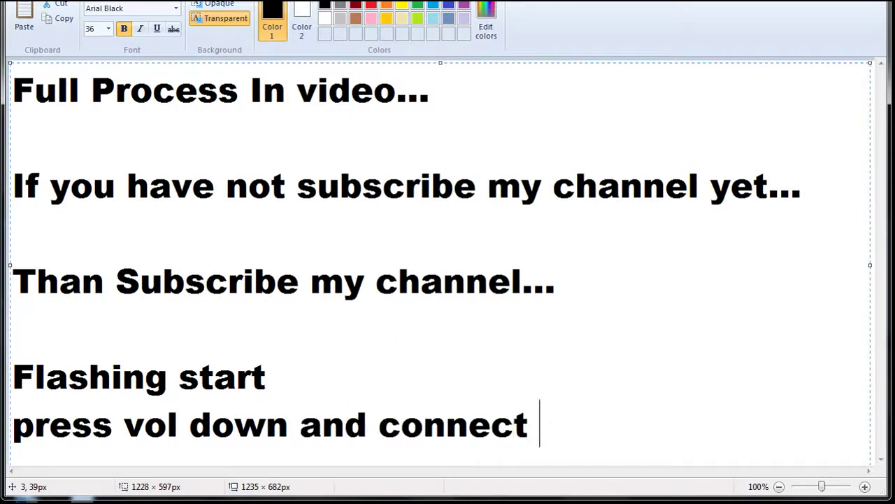
{"action": "type", "text": "usb cab"}
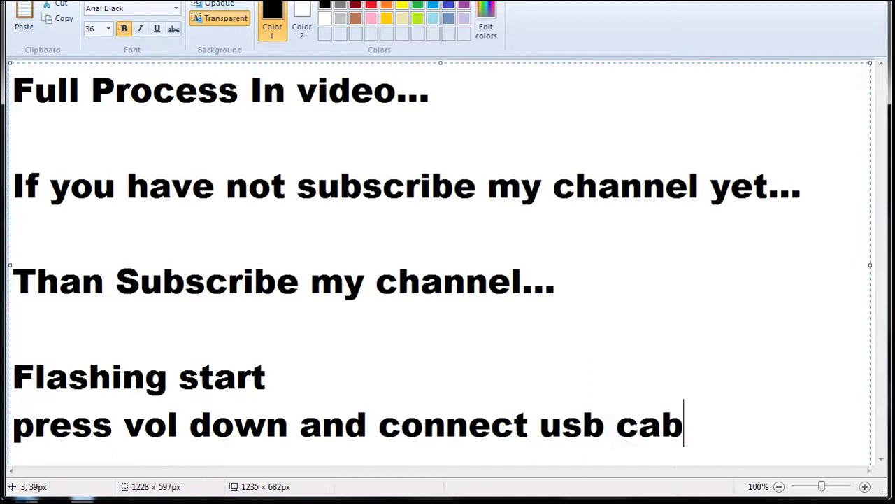
{"action": "type", "text": "le.."}
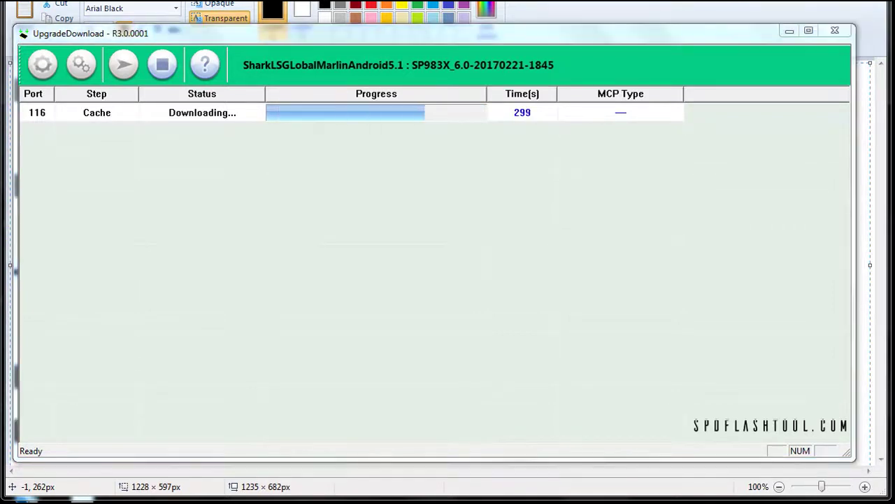
Return to the Paint text and leave two blank lines below the USB cable instruction.
{"action": "mouse_move", "coordinate": [431, 455]}
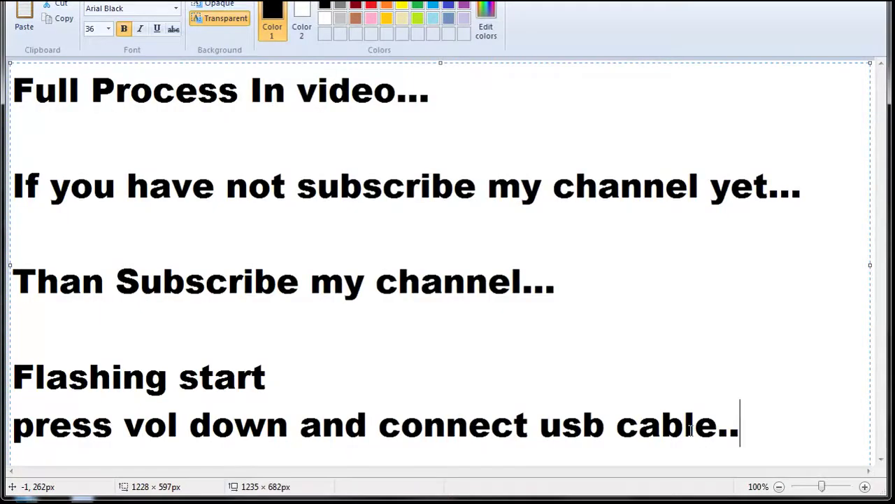
{"action": "key", "text": "Return"}
{"action": "key", "text": "Return"}
{"action": "key", "text": "Return"}
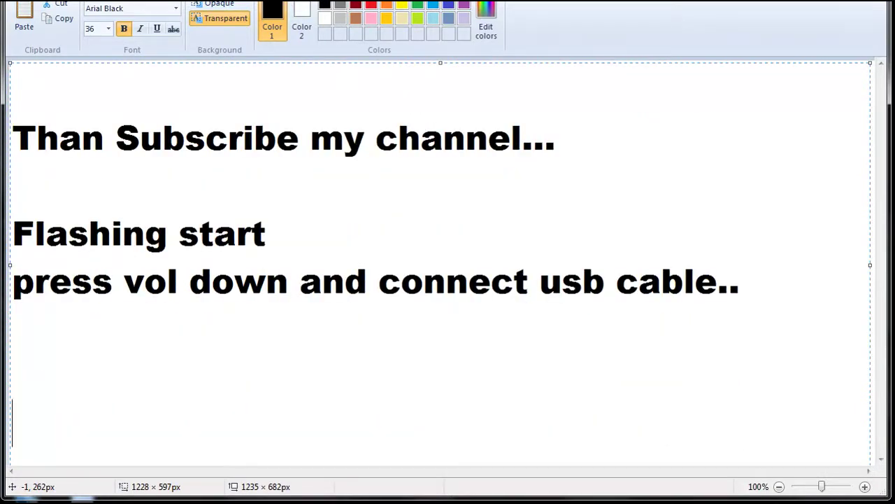
{"action": "type", "text": "I"}
{"action": "type", "text": "s"}
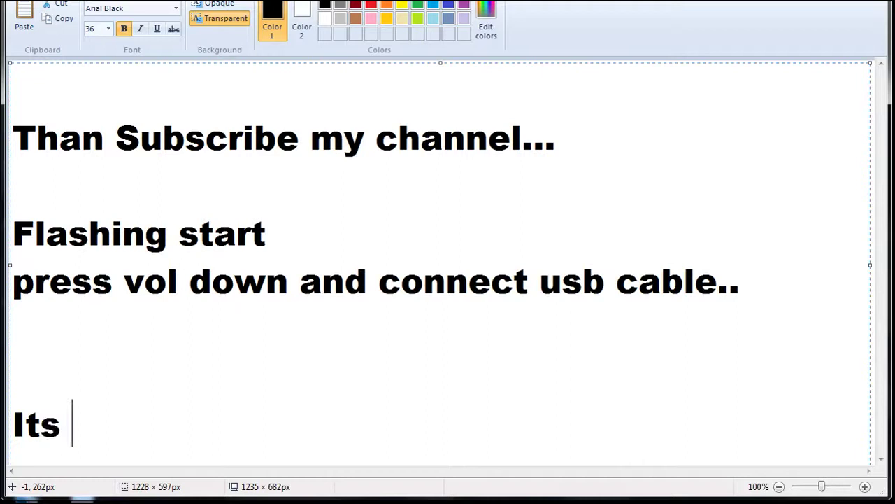
{"action": "key", "text": "BackSpace"}
{"action": "key", "text": "BackSpace"}
{"action": "key", "text": "BackSpace"}
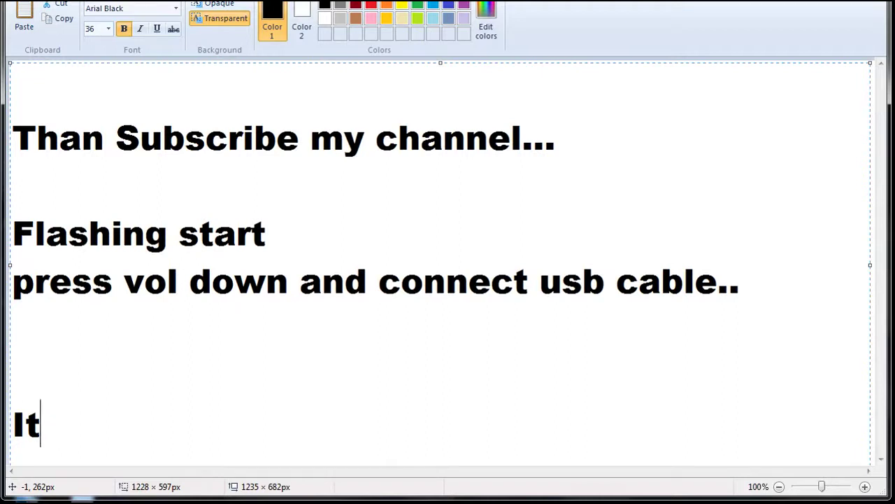
Write the closing line "thats it...flash done...." beneath the two blank lines under the USB cable instruction.
{"action": "type", "text": "th"}
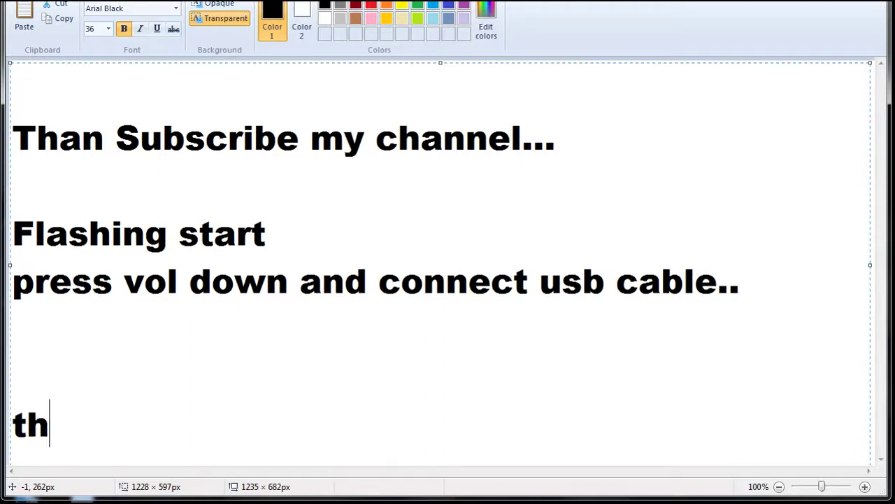
{"action": "type", "text": "ats it."}
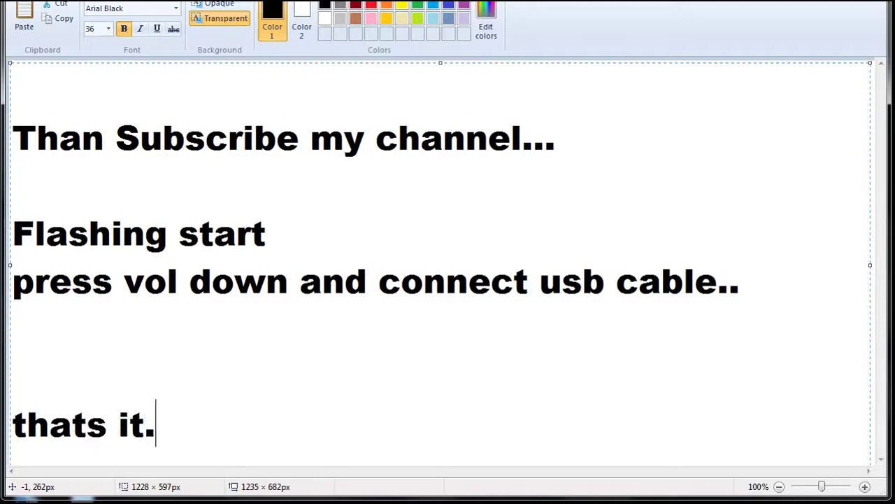
{"action": "type", "text": "..flash done...."}
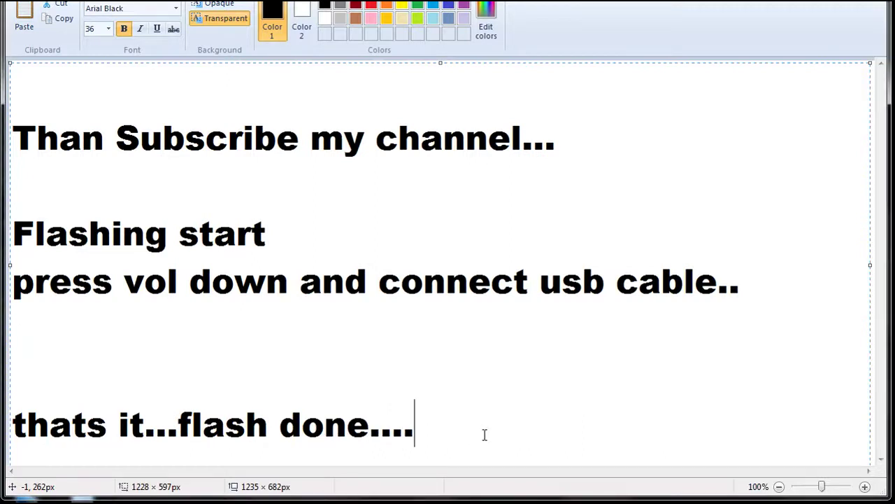
Add "Firmware link in video discrpition..." one blank line below the flash done line, and leave a blank line beneath it.
{"action": "key", "text": "Return"}
{"action": "key", "text": "Return"}
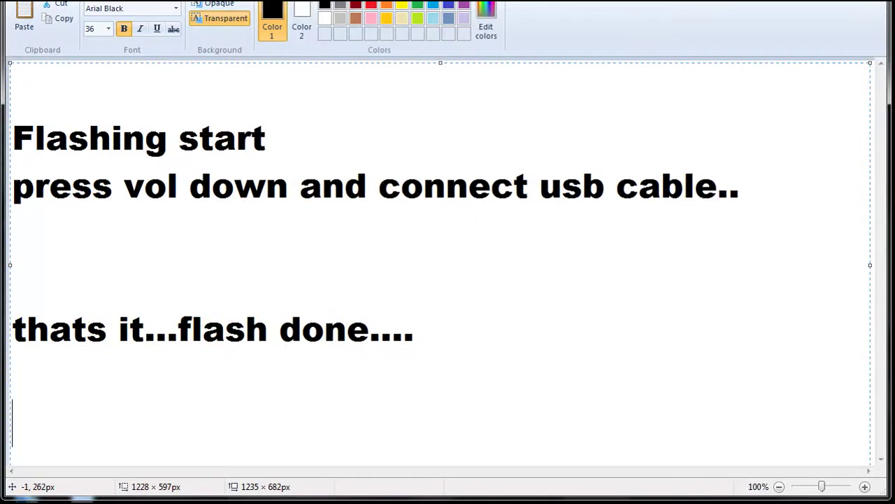
{"action": "type", "text": "Firmwar"}
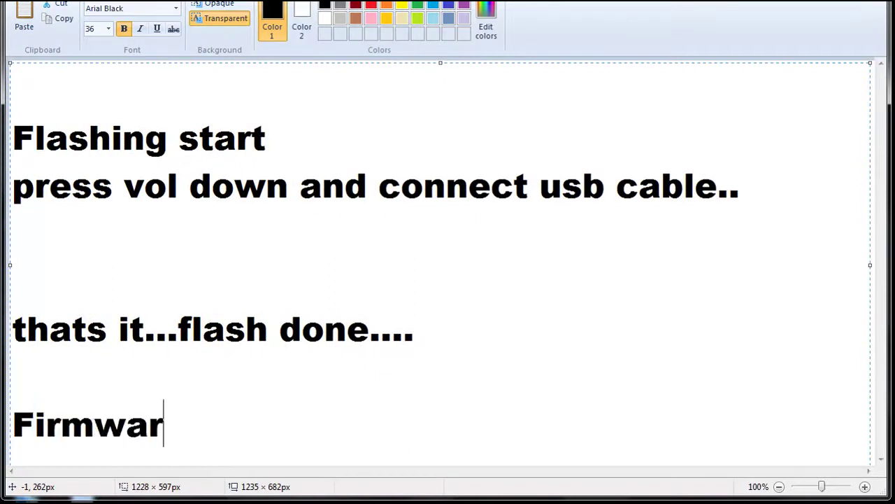
{"action": "type", "text": "e link "}
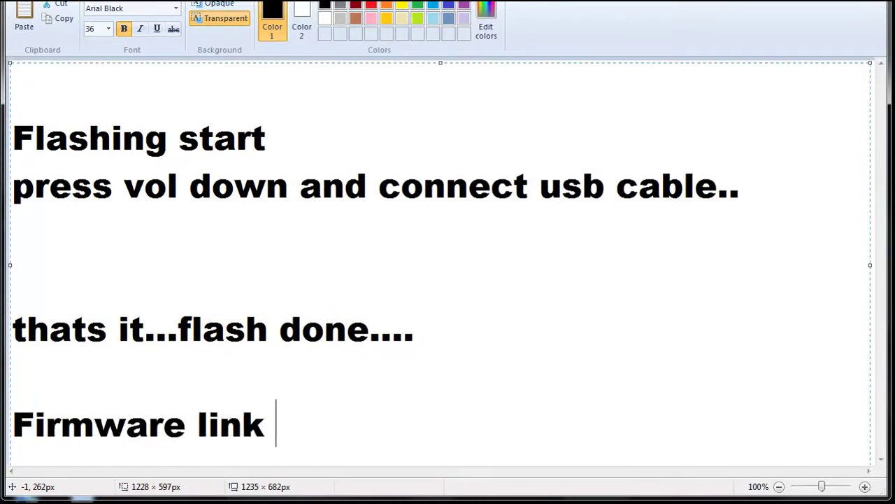
{"action": "type", "text": "in vid"}
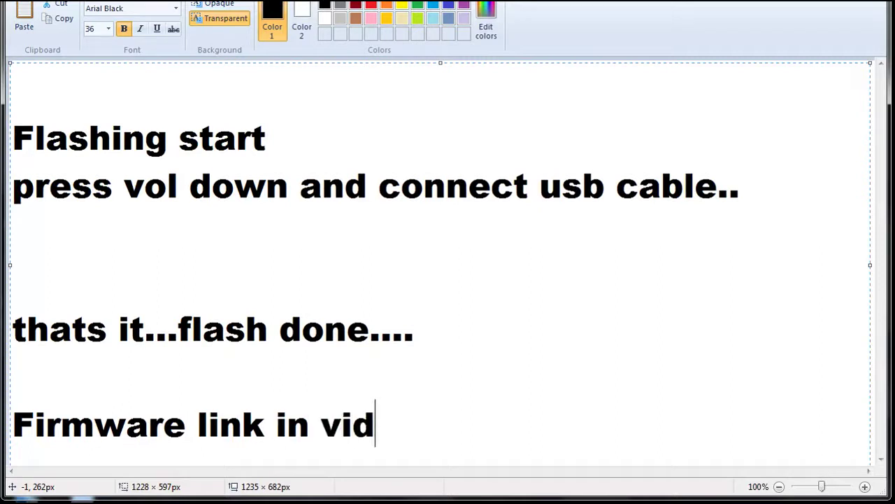
{"action": "type", "text": "eo dis"}
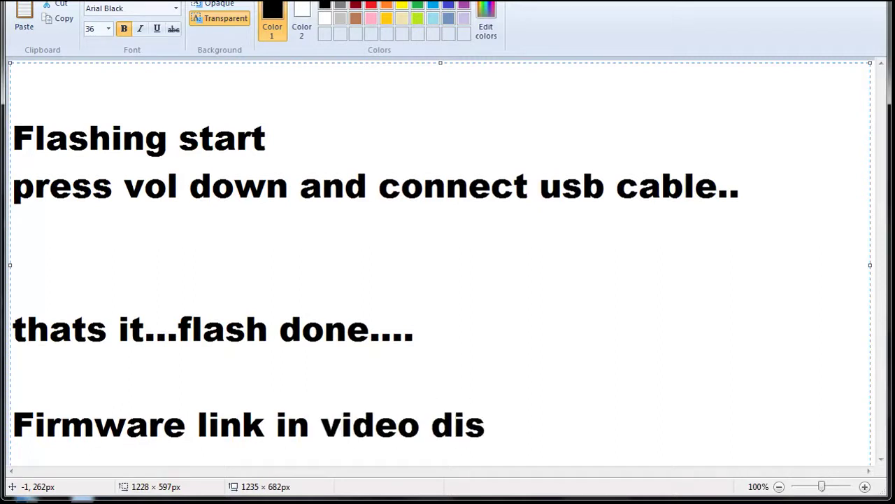
{"action": "type", "text": "crpition..."}
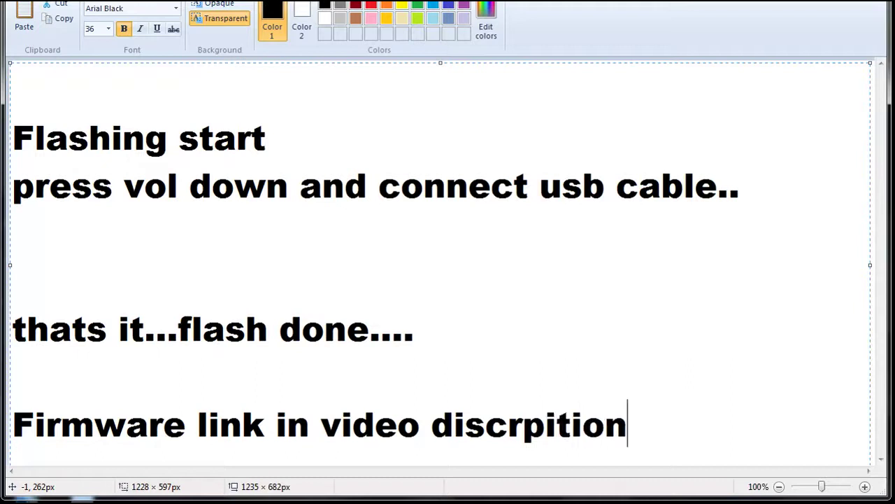
{"action": "key", "text": "Return"}
{"action": "key", "text": "Return"}
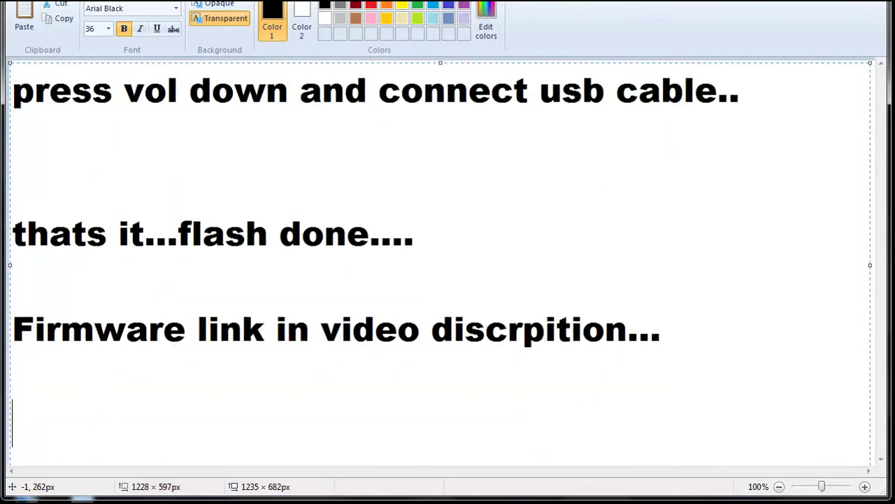